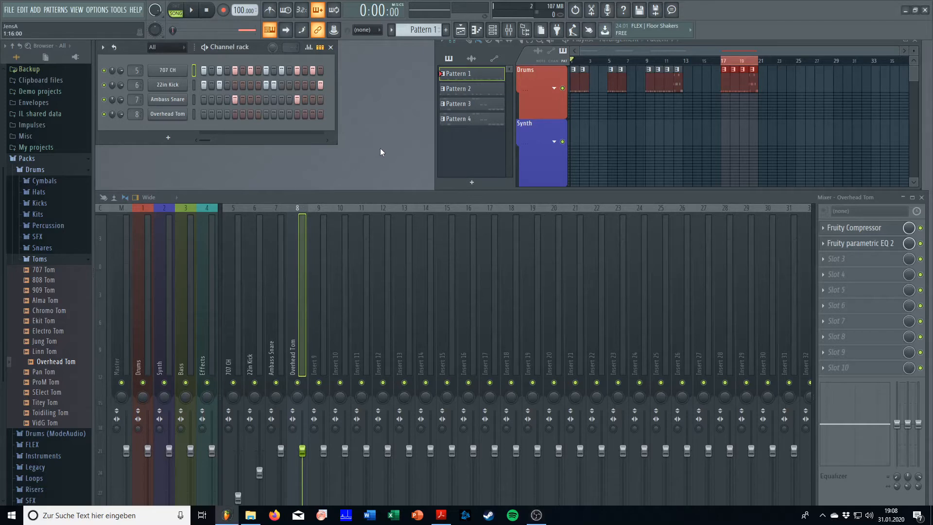
# Step: Switch playback to pattern mode and listen to Pattern 1 and Pattern 2 one after the other
pyautogui.press('l')
pyautogui.click(192, 11)
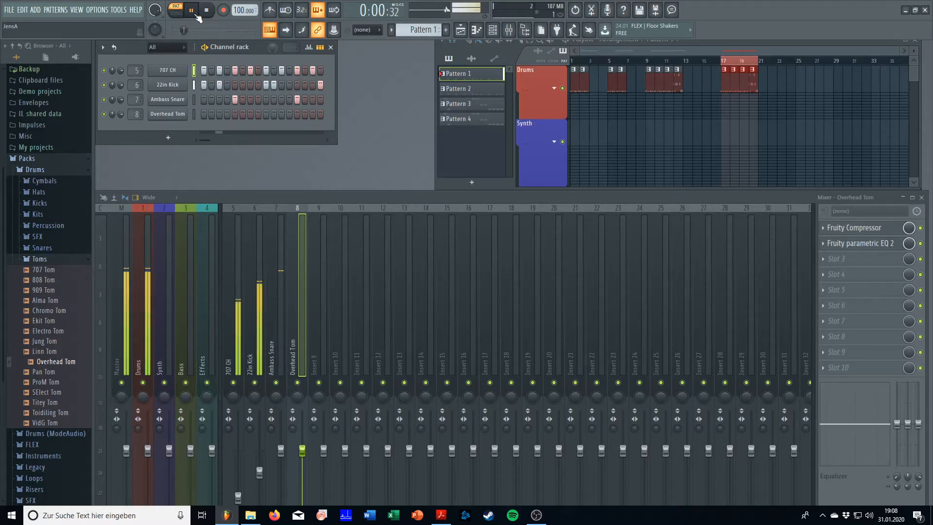
pyautogui.click(196, 15)
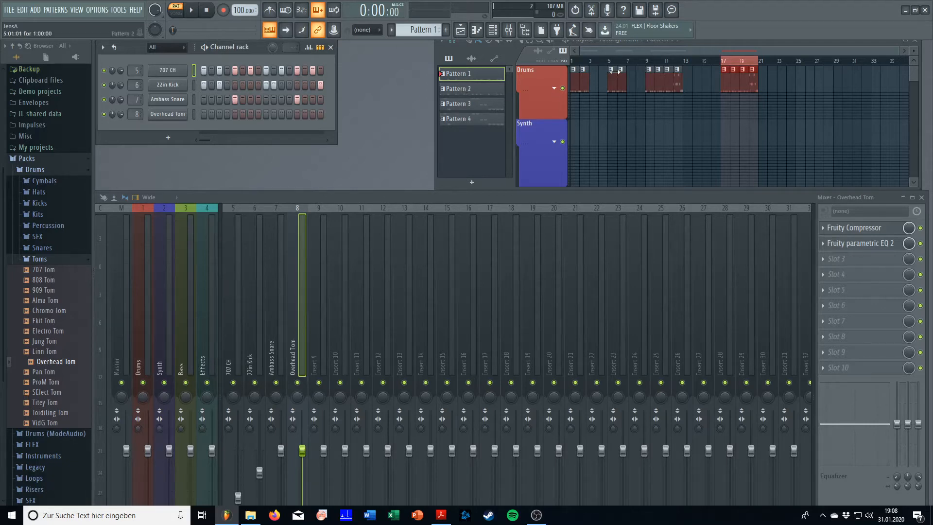
pyautogui.scroll(-1, 419, 30)
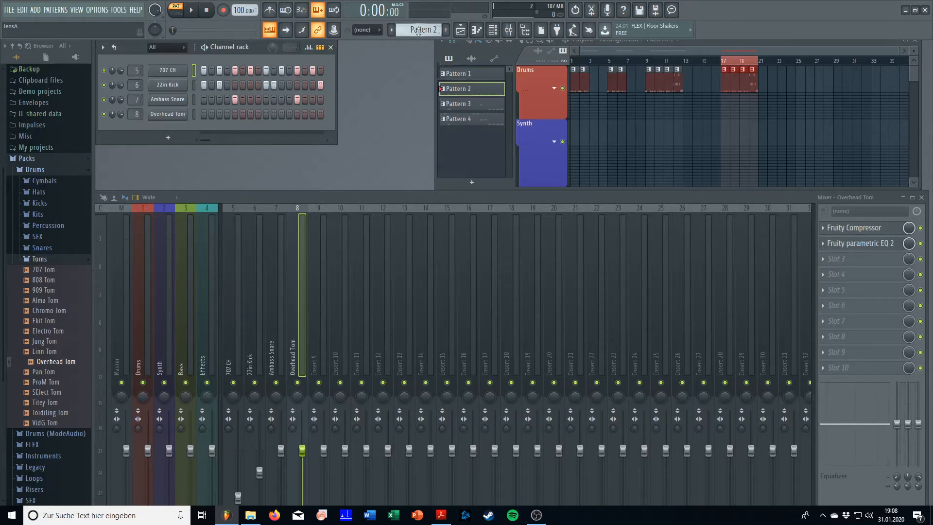
pyautogui.click(192, 11)
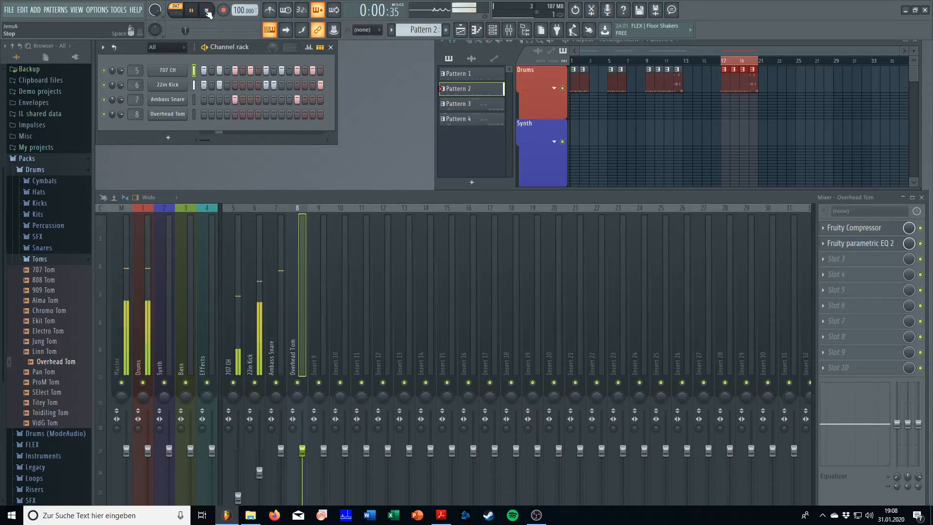
pyautogui.click(207, 12)
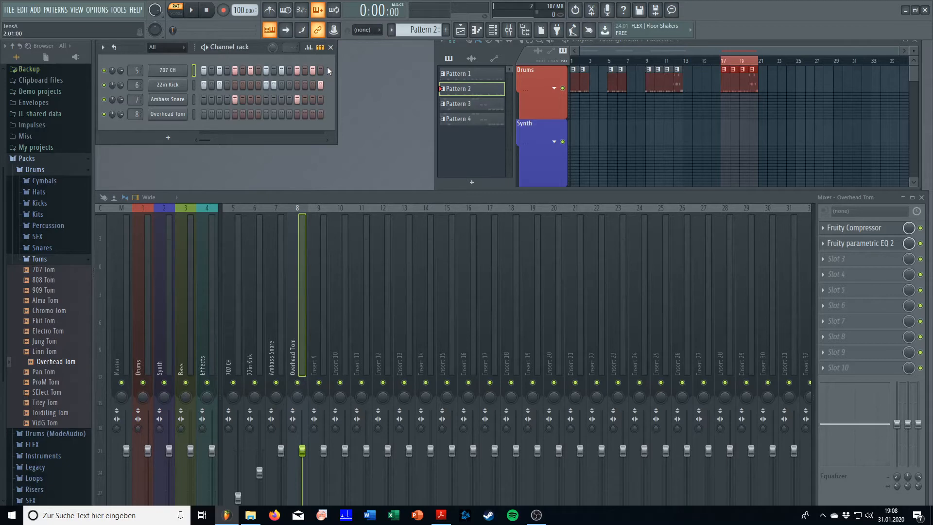
# Step: Compare the step velocities of Pattern 1 with those of Pattern 2, including Pattern 2's 707 CH, 22in Kick and Ambass Snare channels
pyautogui.click(459, 76)
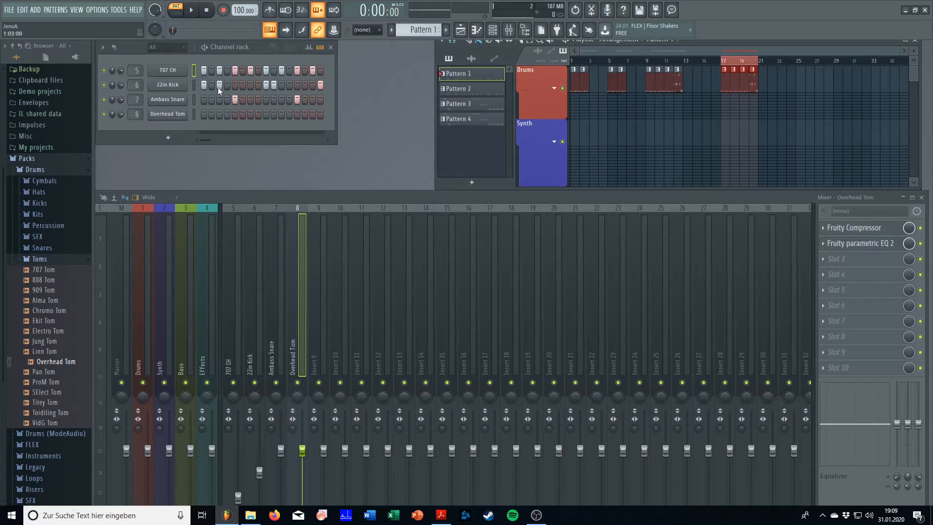
pyautogui.click(314, 50)
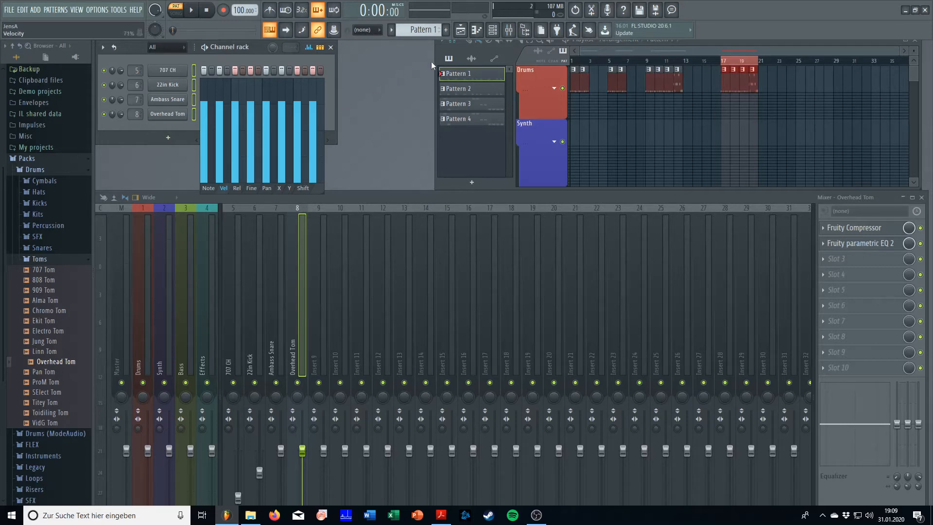
pyautogui.click(469, 92)
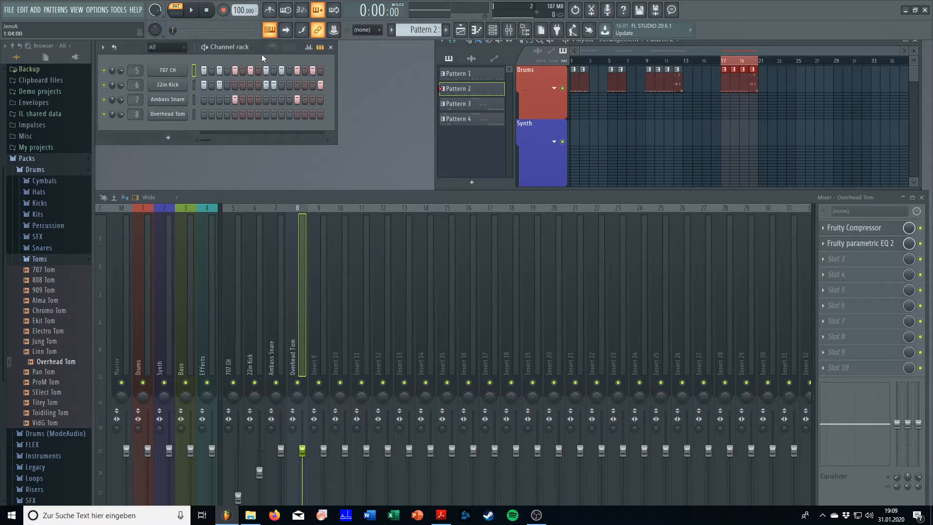
pyautogui.click(312, 47)
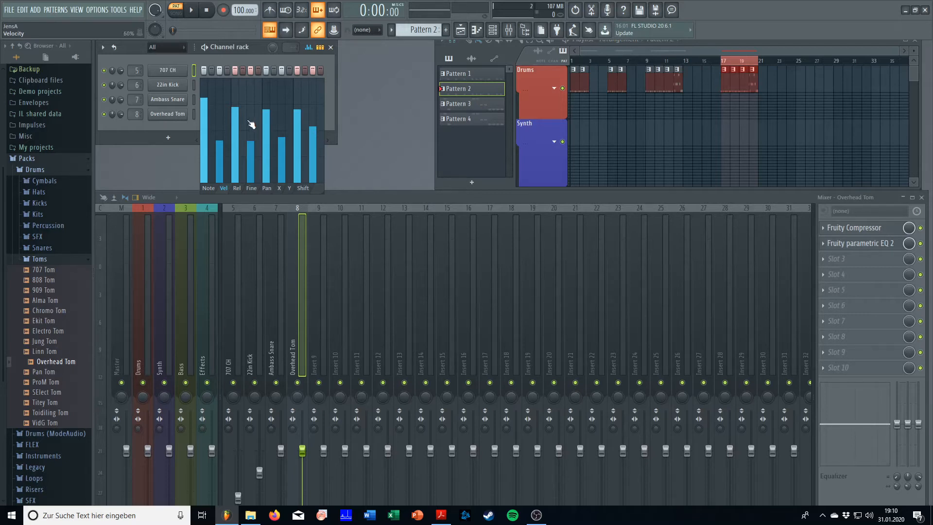
pyautogui.click(194, 85)
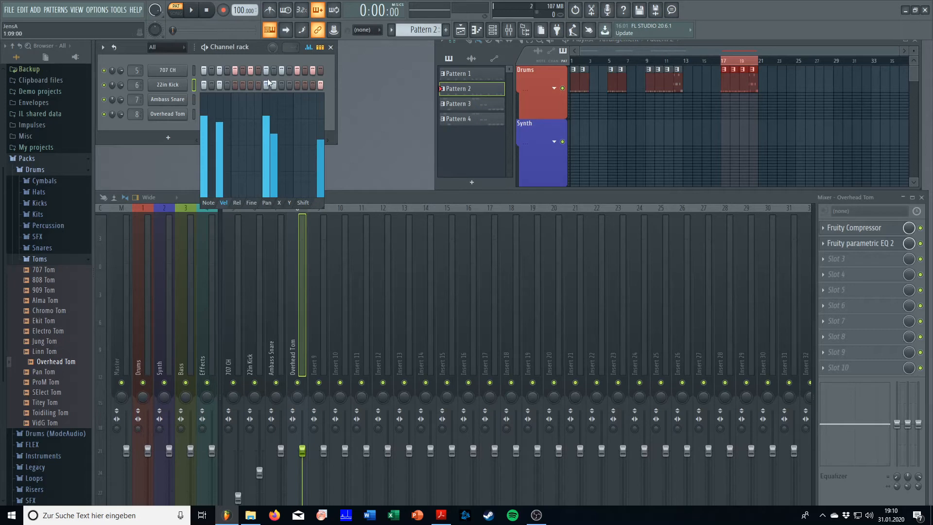
pyautogui.click(195, 100)
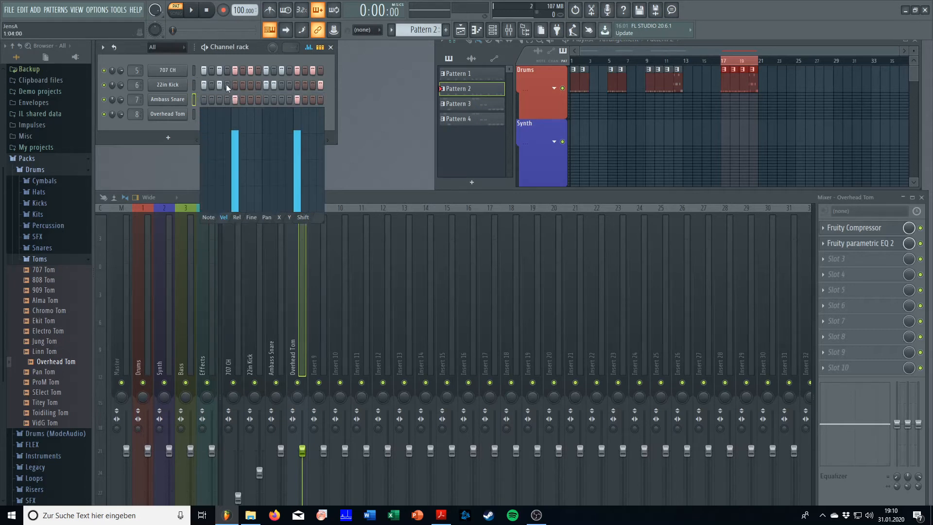
pyautogui.moveTo(236, 138); pyautogui.dragTo(244, 130)
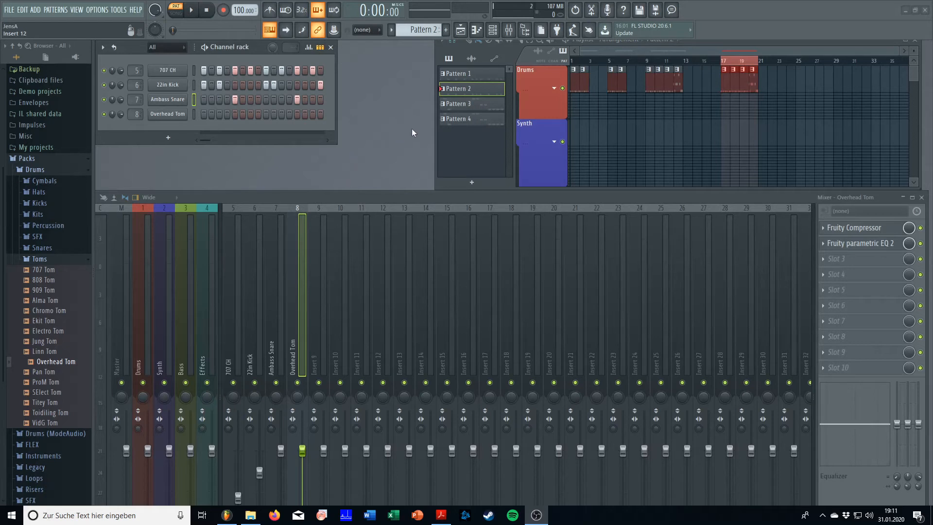
# Step: Play Pattern 3 to hear its tom fill, and stop playback
pyautogui.click(453, 107)
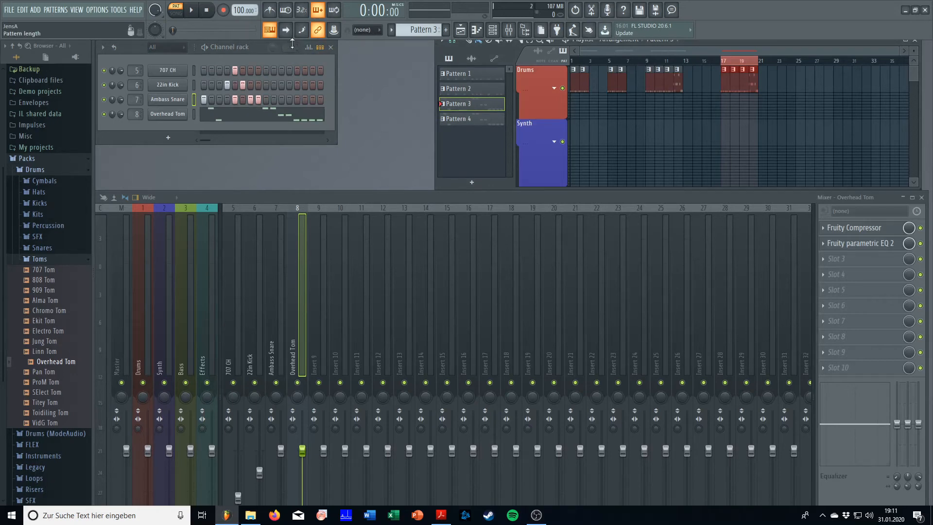
pyautogui.press('space')
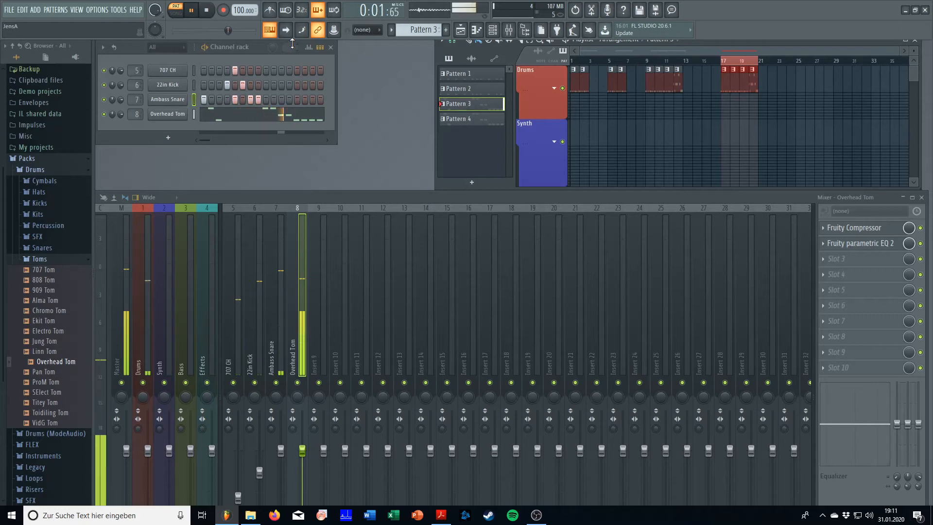
pyautogui.moveTo(275, 47); pyautogui.dragTo(278, 47)
pyautogui.press('space')
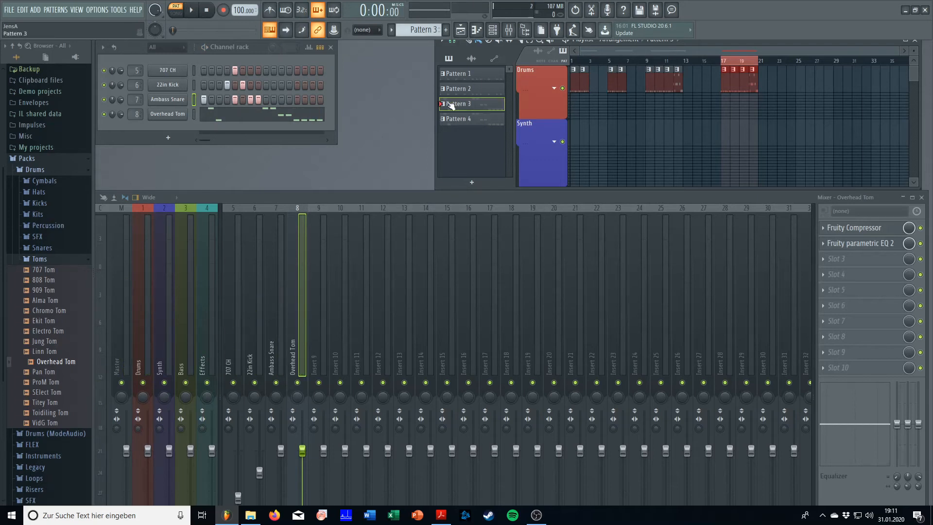
# Step: Show the velocities of Pattern 3's Overhead Tom channel in the graph editor and briefly play the pattern
pyautogui.click(465, 125)
pyautogui.click(472, 103)
pyautogui.click(308, 47)
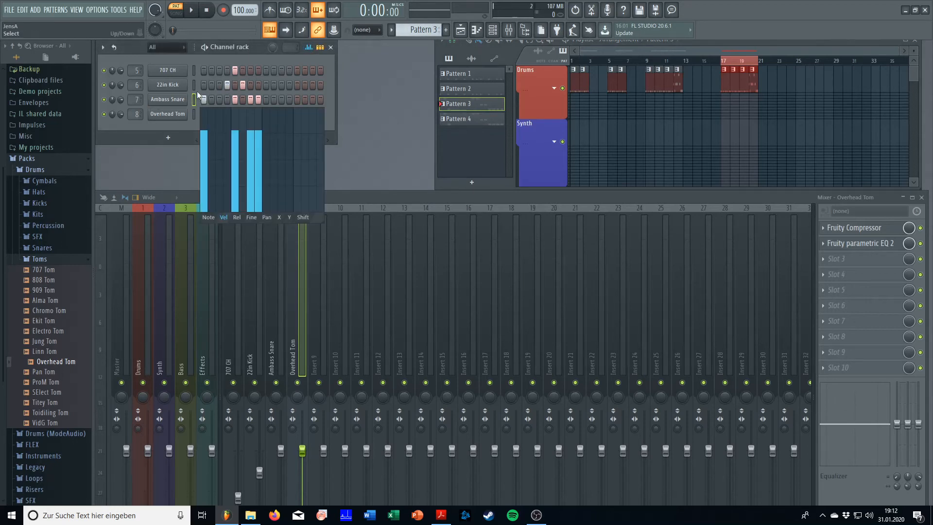
pyautogui.click(194, 114)
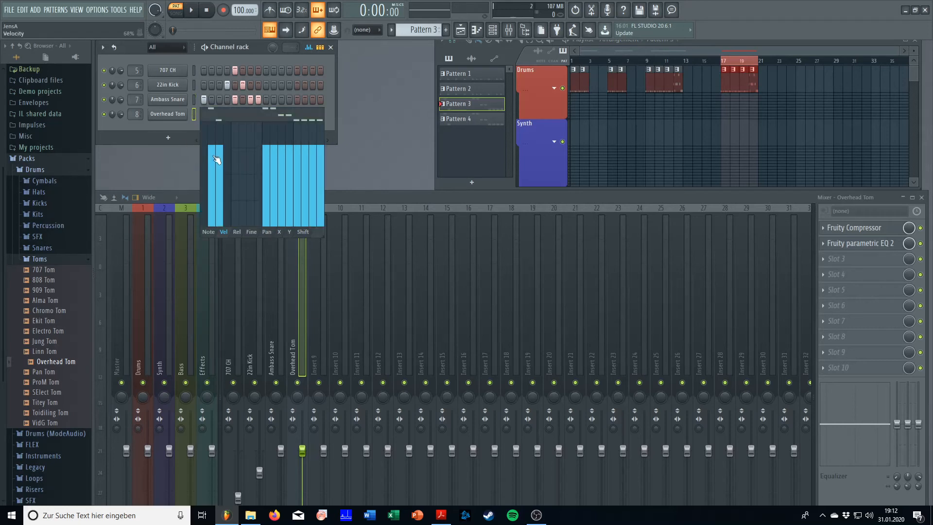
pyautogui.press('space')
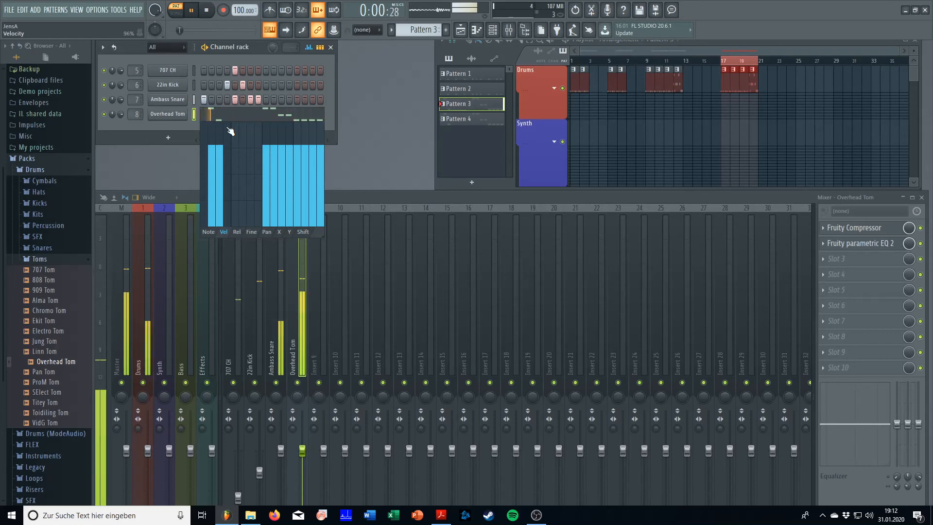
pyautogui.press('space')
# Step: In Pattern 4's Overhead Tom panning graph, pan the second tom note about halfway right, and select all channels
pyautogui.click(447, 119)
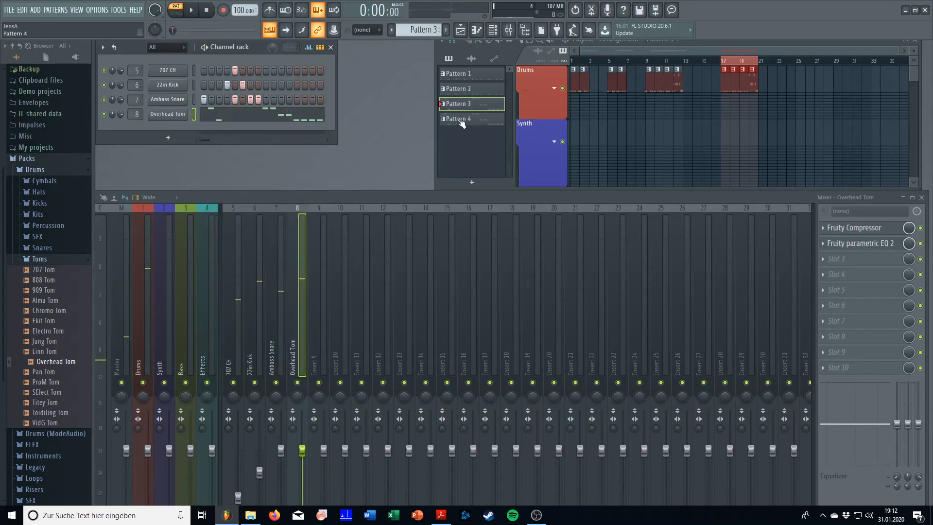
pyautogui.click(308, 46)
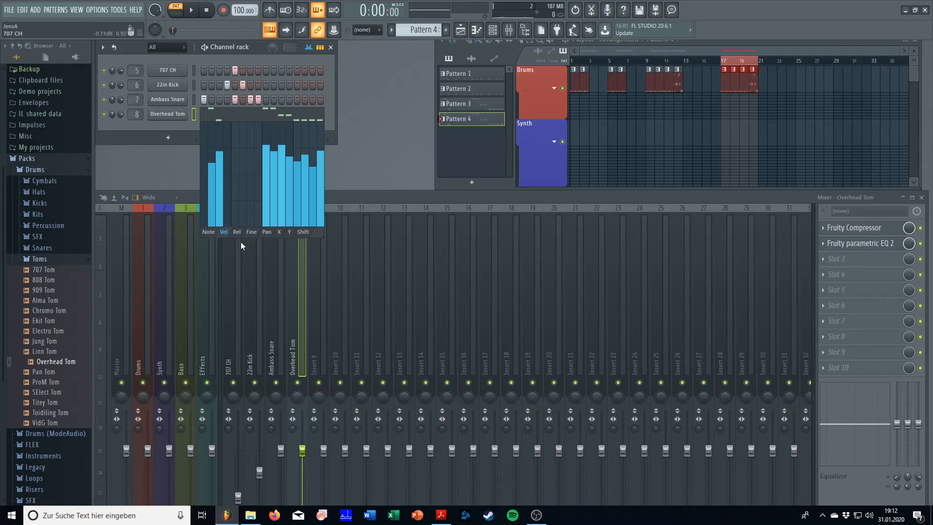
pyautogui.click(267, 232)
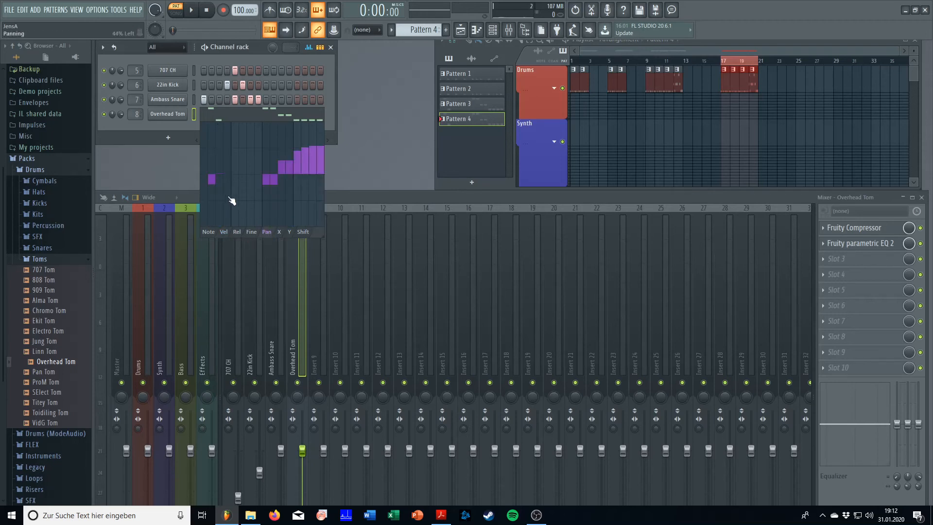
pyautogui.moveTo(220, 185); pyautogui.dragTo(211, 186)
pyautogui.moveTo(216, 190); pyautogui.dragTo(217, 191)
pyautogui.moveTo(223, 175); pyautogui.dragTo(230, 149)
pyautogui.click(194, 115)
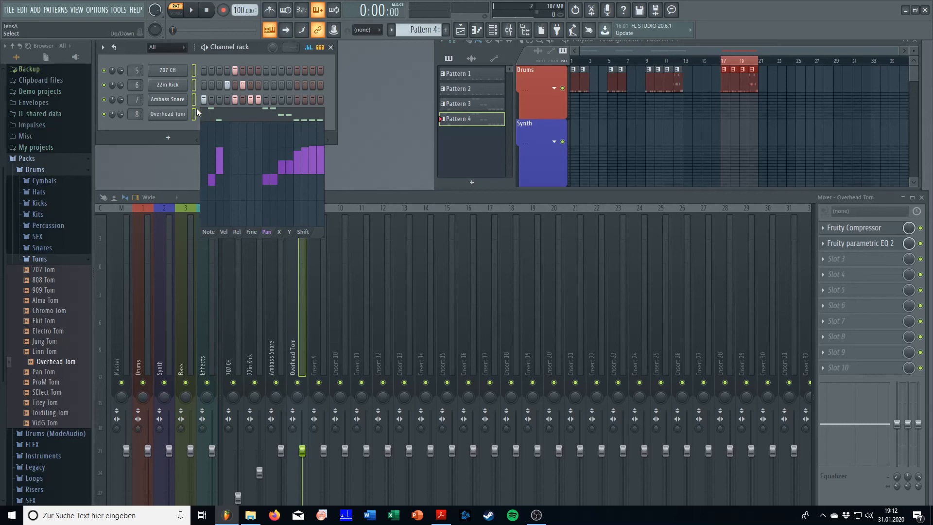
# Step: Play Pattern 3 and Pattern 4 in turn to compare the flat and the humanized tom fill
pyautogui.click(462, 105)
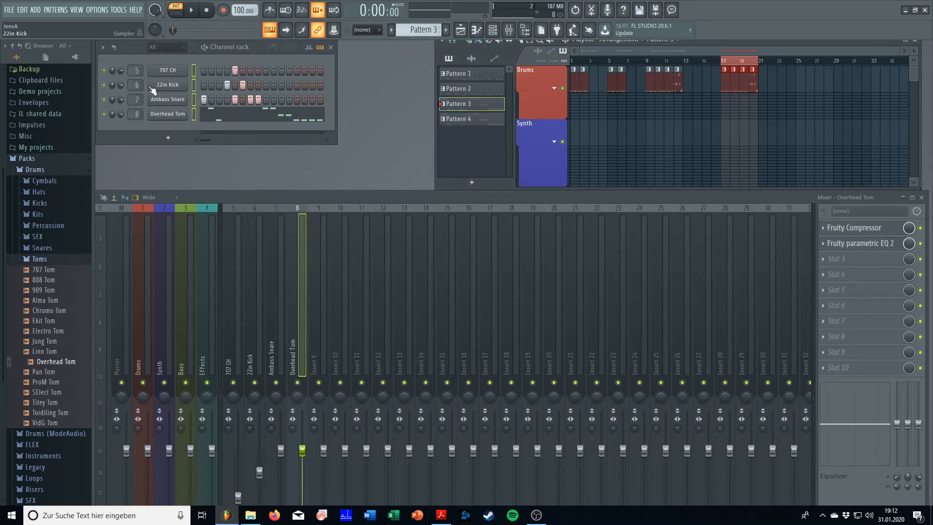
pyautogui.press('space')
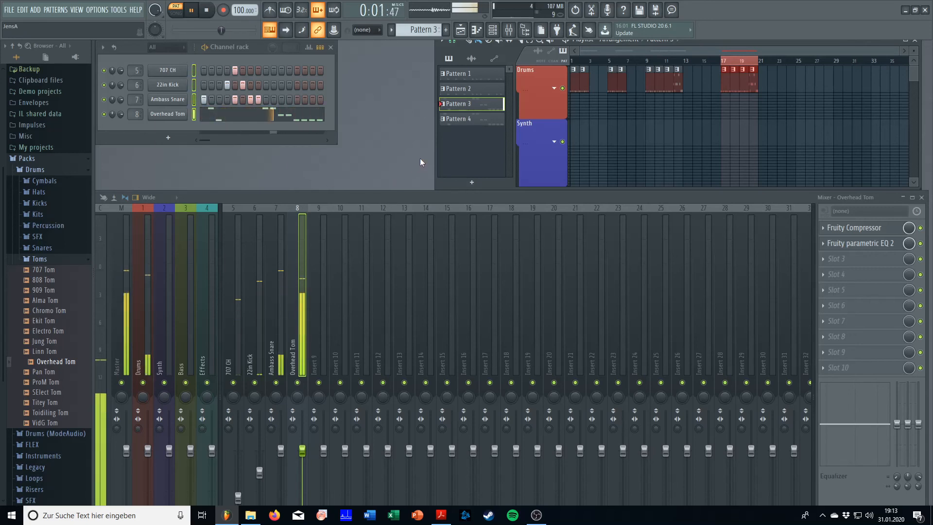
pyautogui.press('space')
pyautogui.click(486, 120)
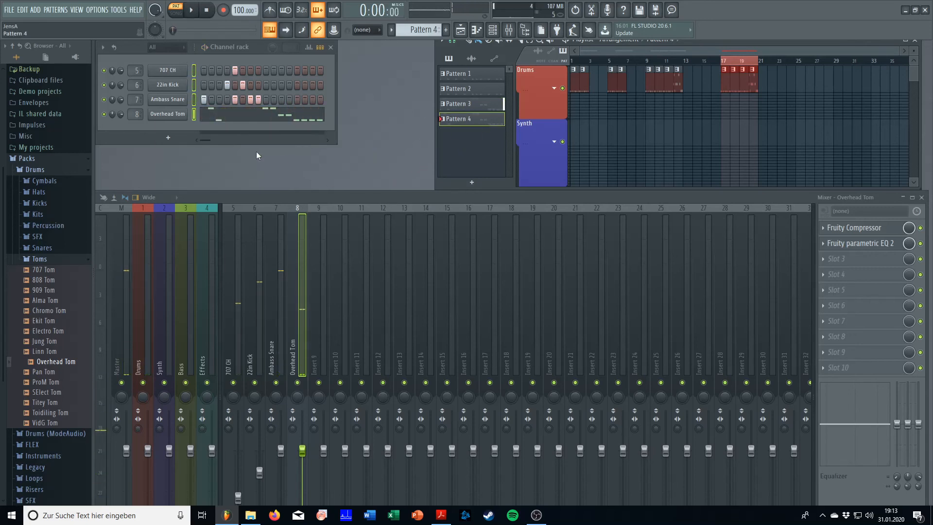
pyautogui.press('space')
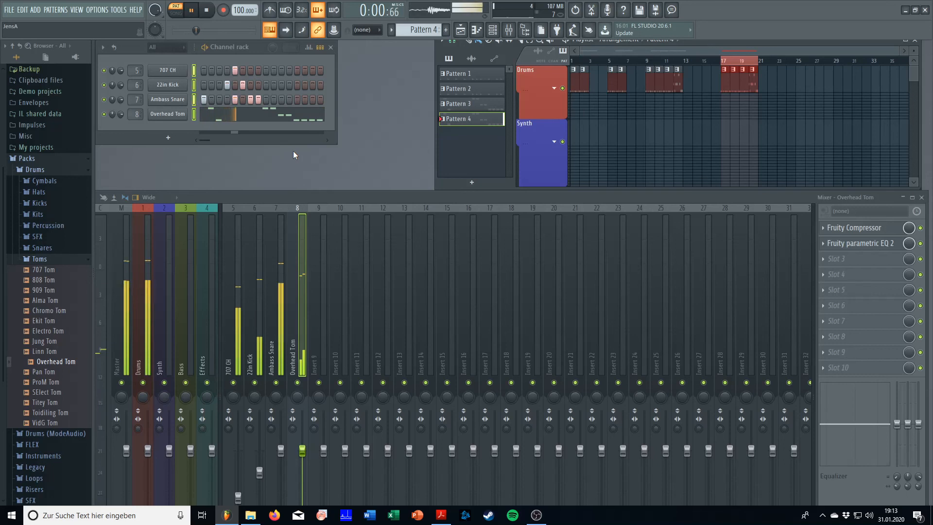
pyautogui.press('space')
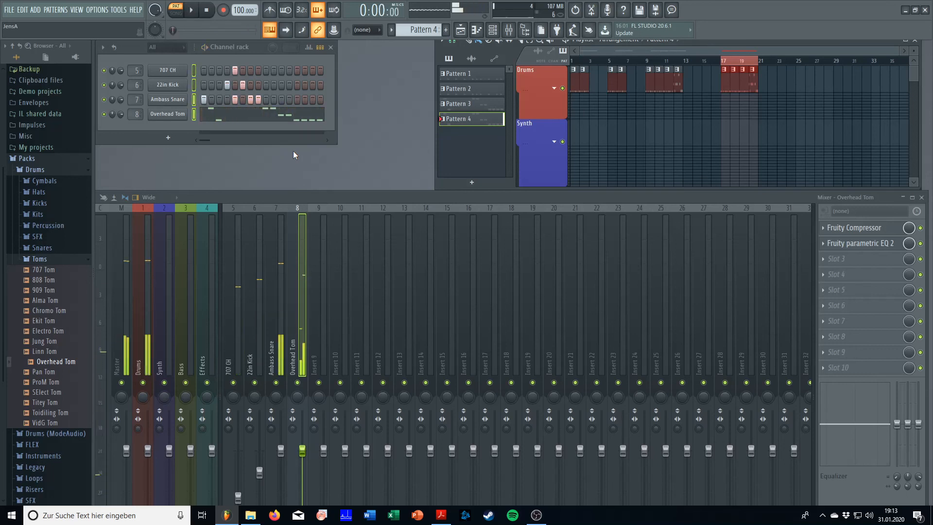
# Step: Switch to song mode and play the drum arrangement from bar 9 and from bar 17 to compare the two sections
pyautogui.click(617, 60)
pyautogui.moveTo(619, 61); pyautogui.dragTo(559, 60)
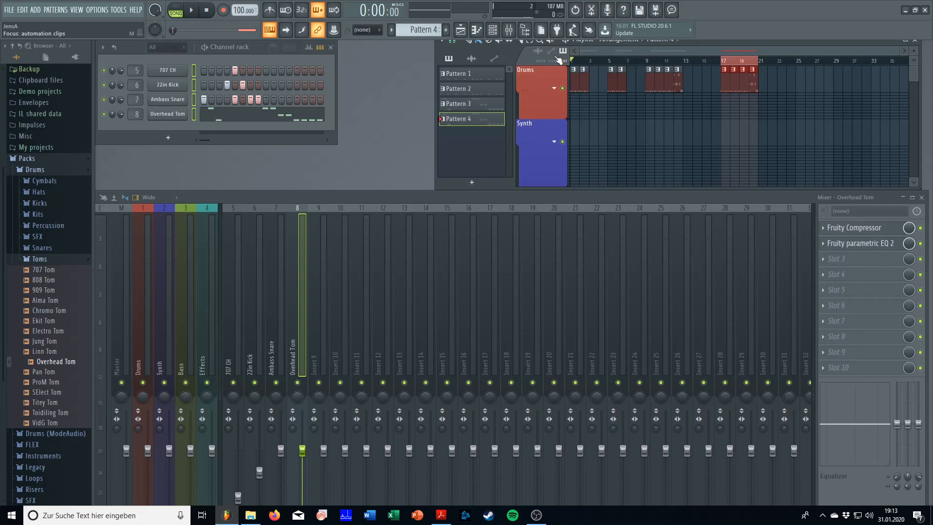
pyautogui.click(643, 60)
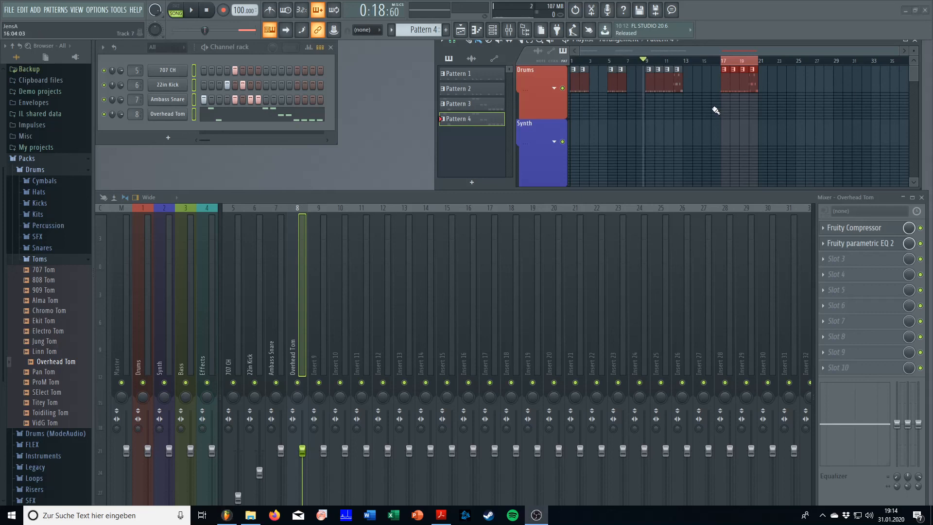
pyautogui.click(645, 60)
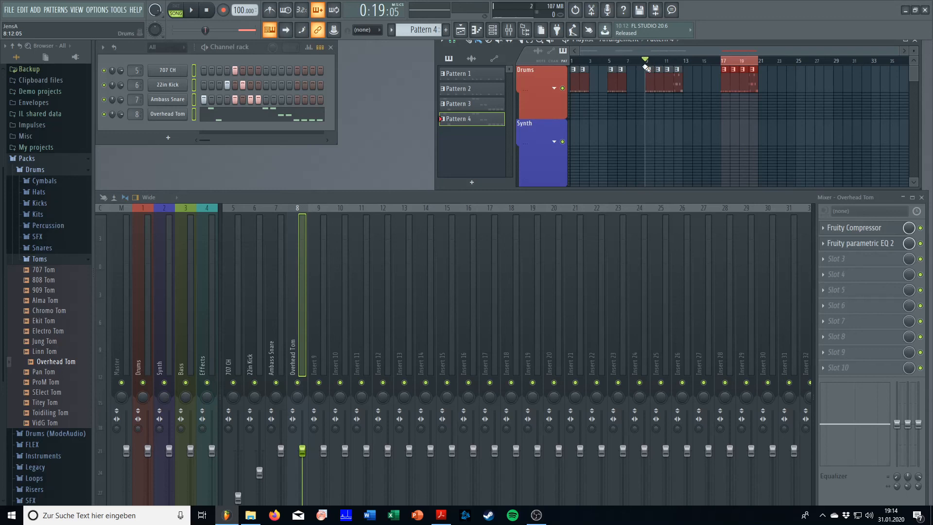
pyautogui.press('space')
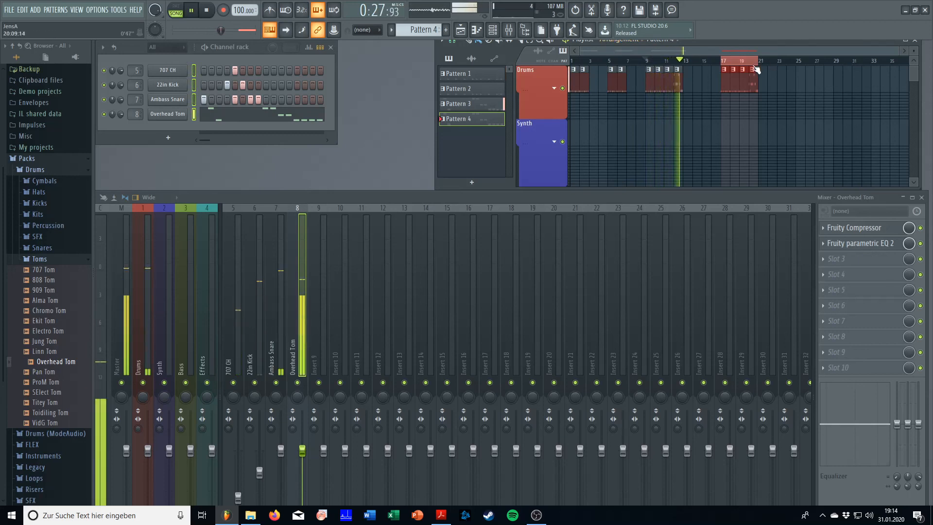
pyautogui.click(723, 62)
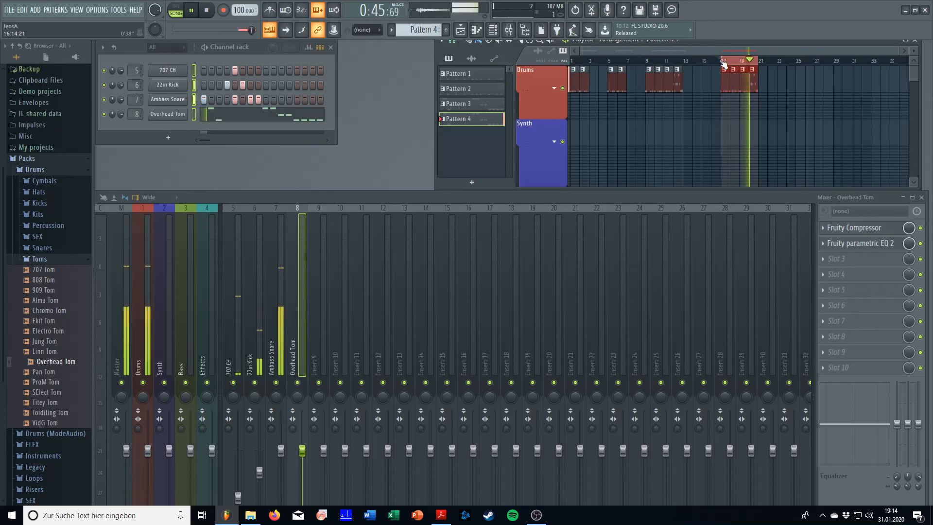
pyautogui.click(724, 64)
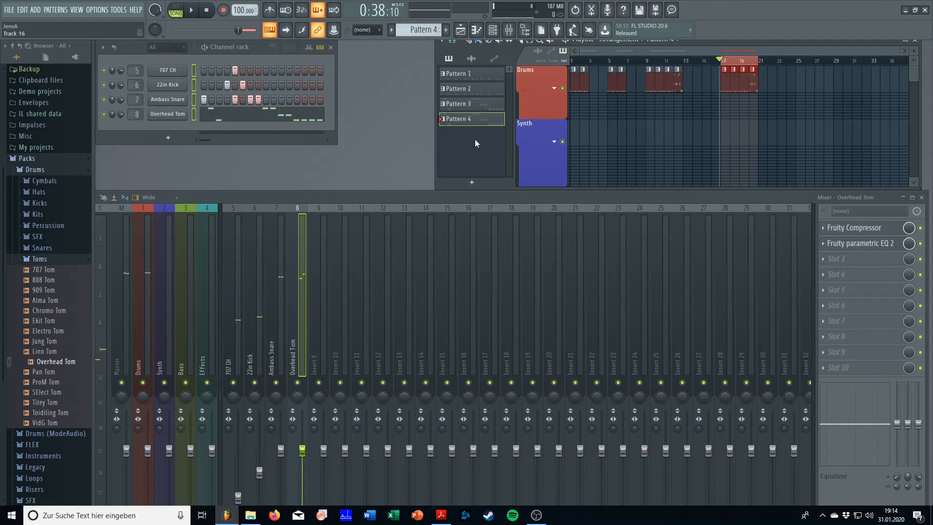